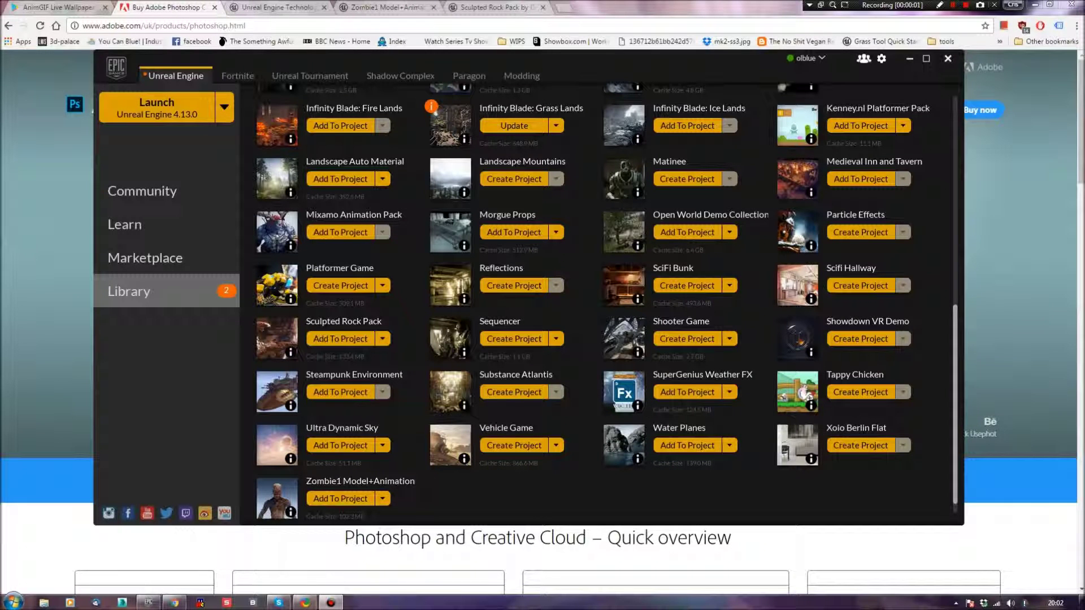
Step: Launch Unreal Engine 4.12.5 from the launcher's Library engine card
{"action": "scroll", "coordinate": [599, 305], "scroll_direction": "up", "scroll_amount": 15}
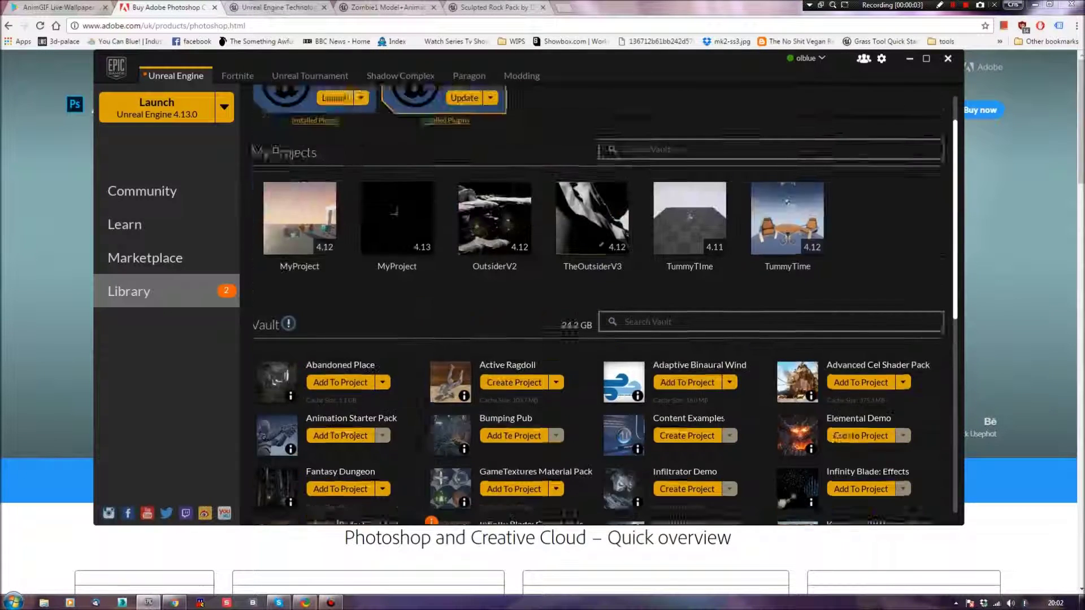
{"action": "scroll", "coordinate": [599, 306], "scroll_direction": "down", "scroll_amount": 15}
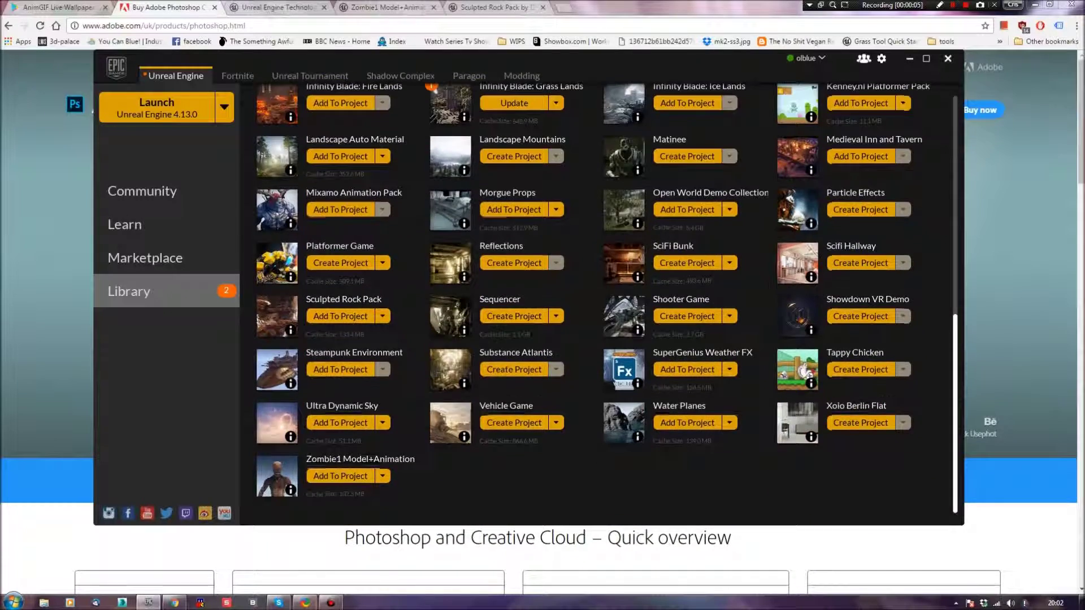
{"action": "scroll", "coordinate": [599, 305], "scroll_direction": "up", "scroll_amount": 15}
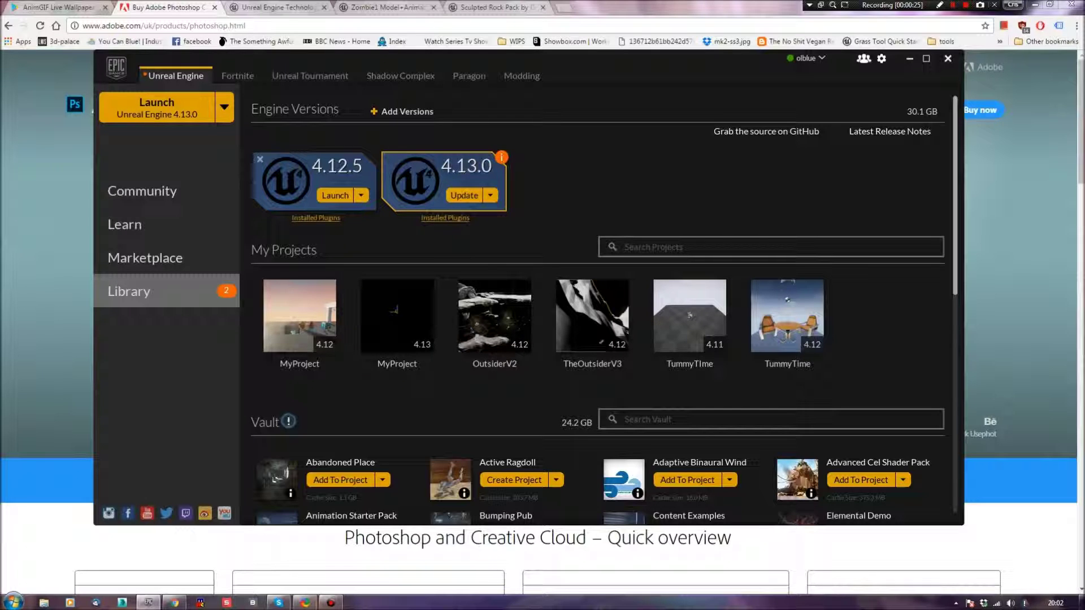
{"action": "left_click", "coordinate": [335, 195]}
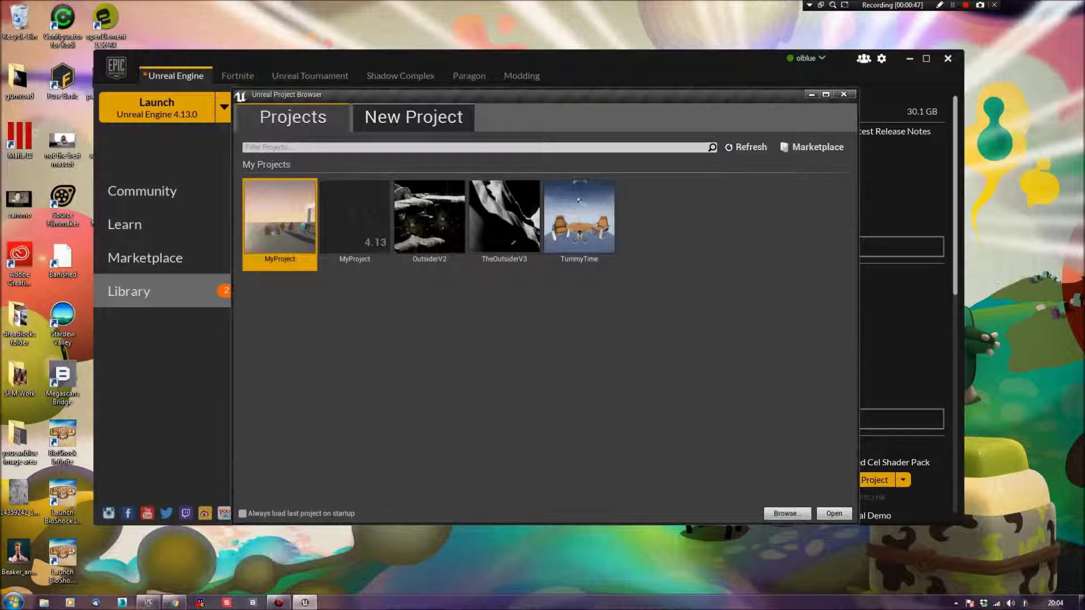
Step: Switch the Project Browser to the New Project page
{"action": "left_click", "coordinate": [428, 117]}
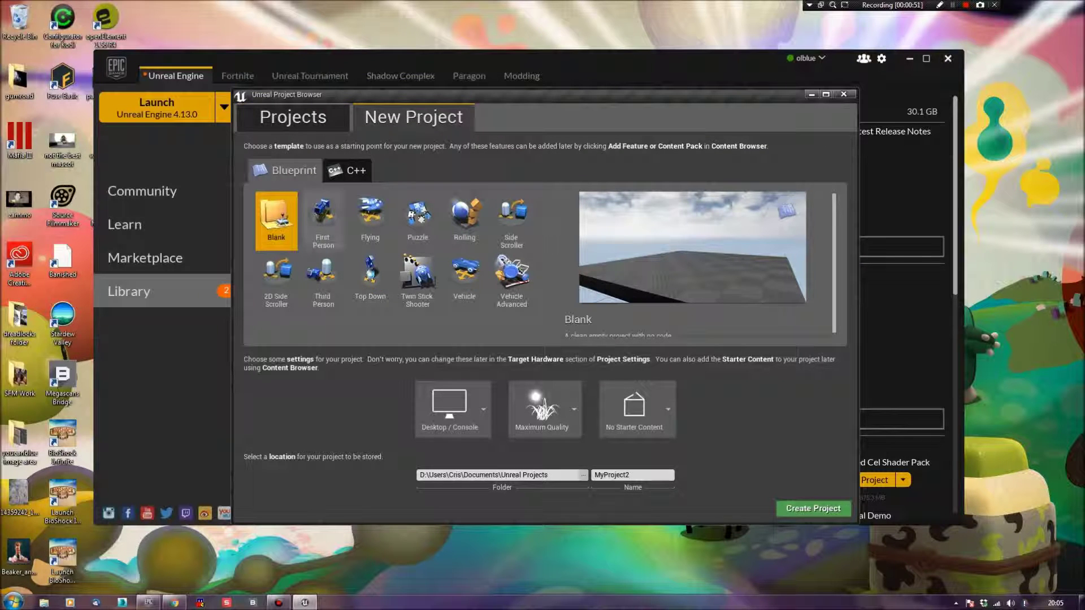
Step: Choose the Blank Blueprint template with starter content included
{"action": "left_click", "coordinate": [324, 220]}
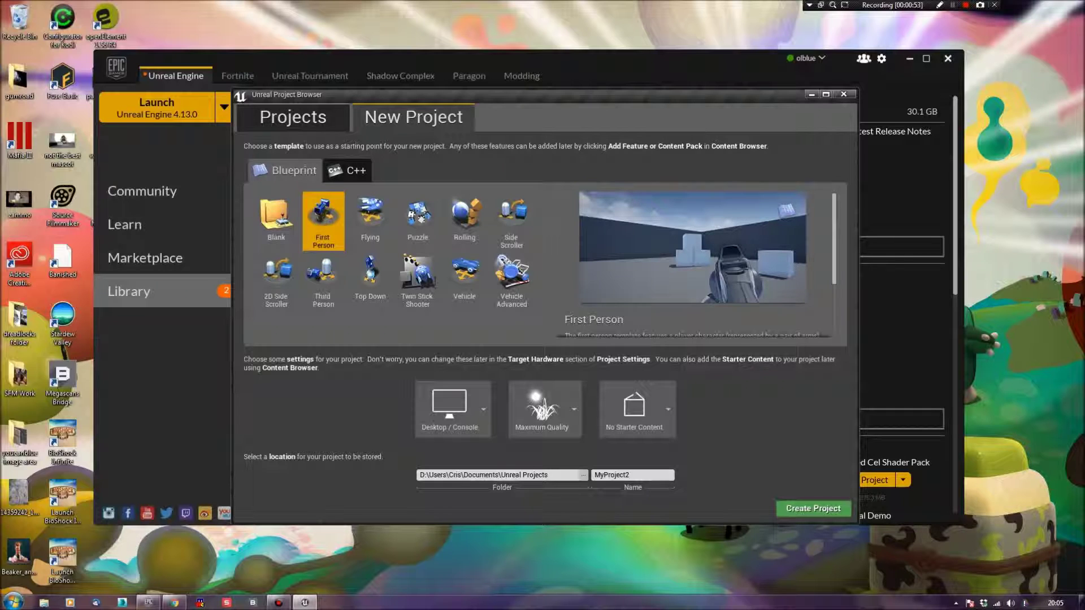
{"action": "left_click", "coordinate": [277, 220]}
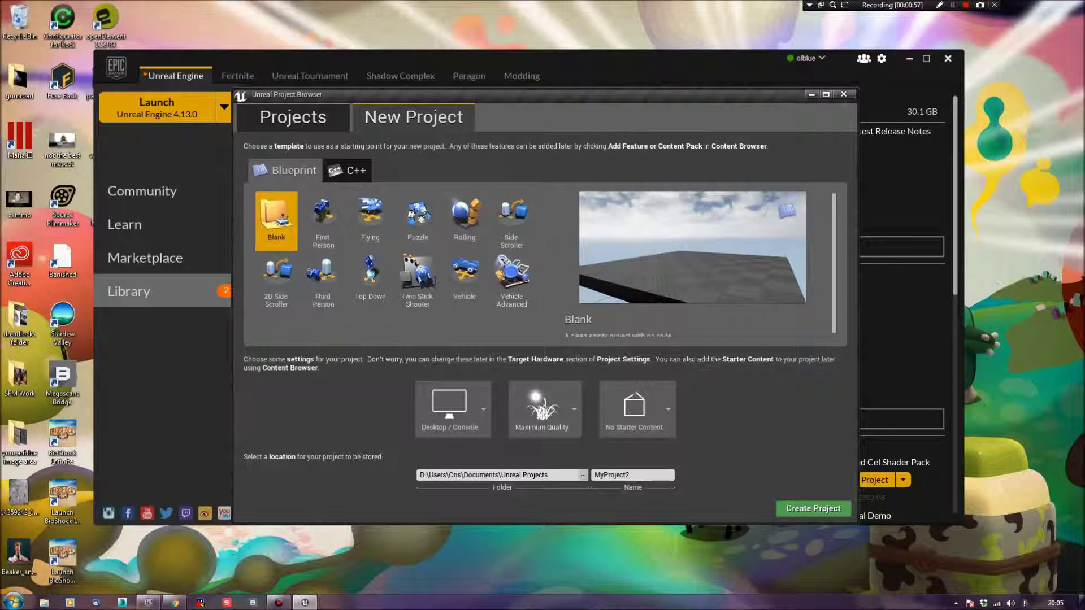
{"action": "left_click", "coordinate": [636, 408]}
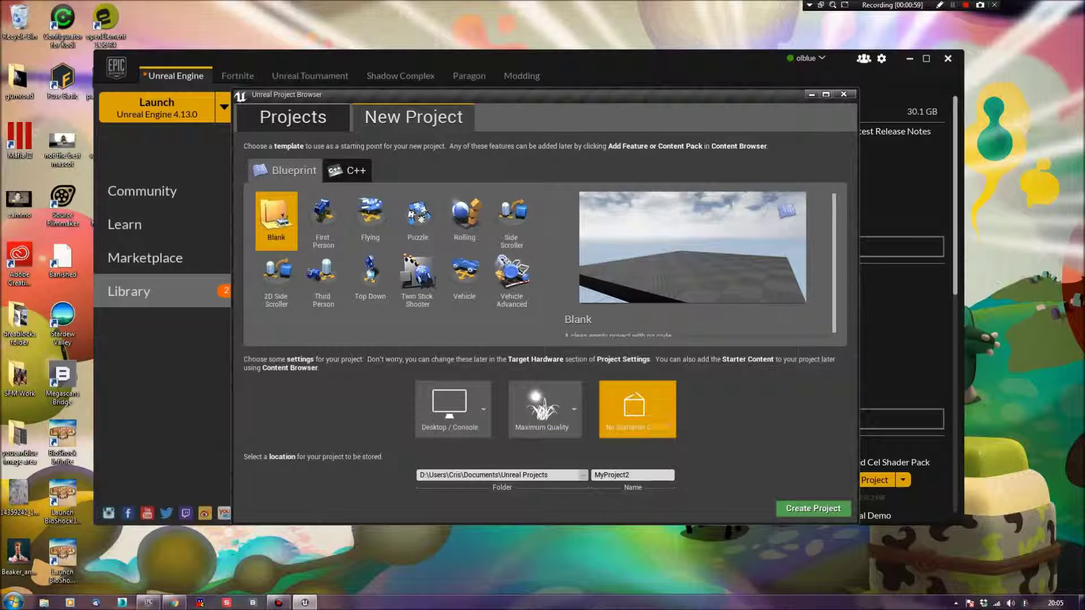
{"action": "left_click", "coordinate": [668, 409]}
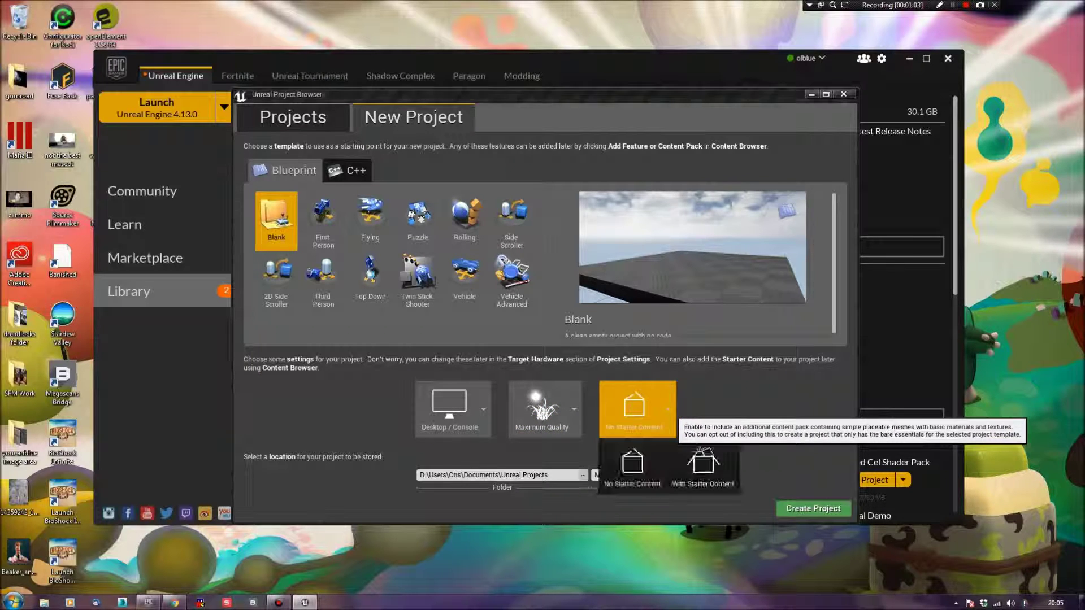
{"action": "left_click", "coordinate": [703, 466]}
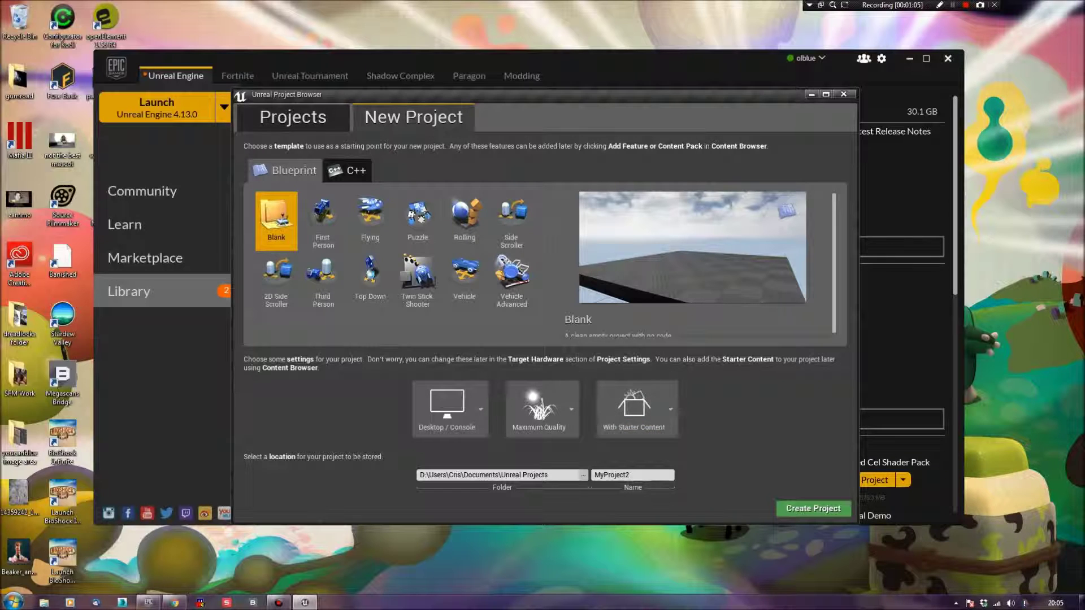
Step: Name the project Wallpaper_Project_1 and create it
{"action": "left_click", "coordinate": [631, 474]}
{"action": "double_click", "coordinate": [630, 475]}
{"action": "type", "text": "Wallp"}
{"action": "type", "text": "aper"}
{"action": "type", "text": "_Proje"}
{"action": "type", "text": "ct_I"}
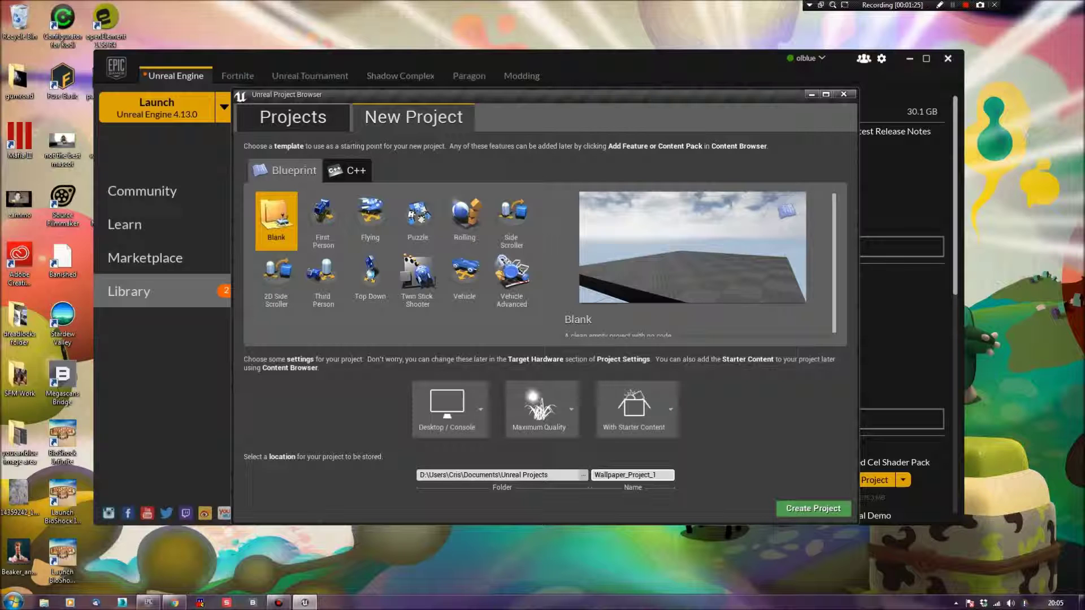
{"action": "left_click", "coordinate": [813, 509]}
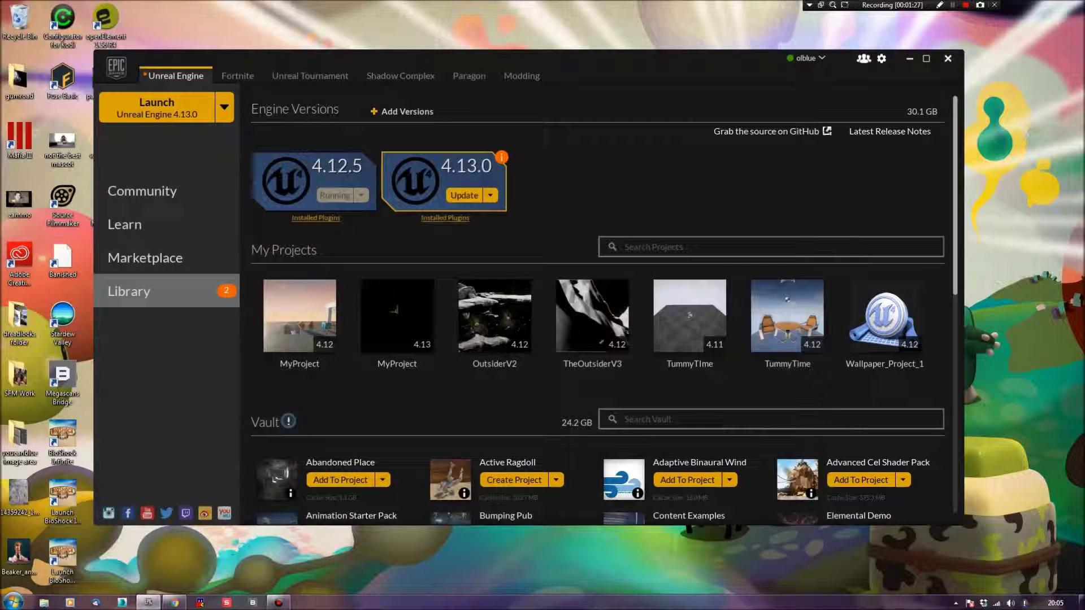
Step: Maximize the launcher, let Wallpaper_Project_1 load in the editor, and expand the Content folders
{"action": "left_click", "coordinate": [925, 59]}
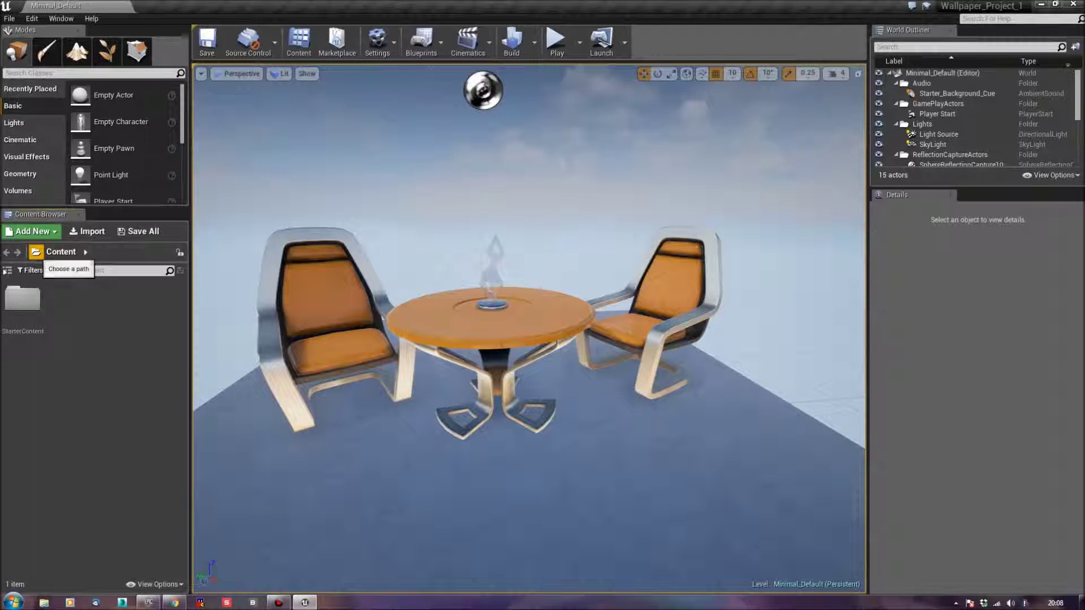
{"action": "left_click", "coordinate": [36, 252]}
Step: Open the StarterContent folder in the Content Browser
{"action": "key", "text": "Escape"}
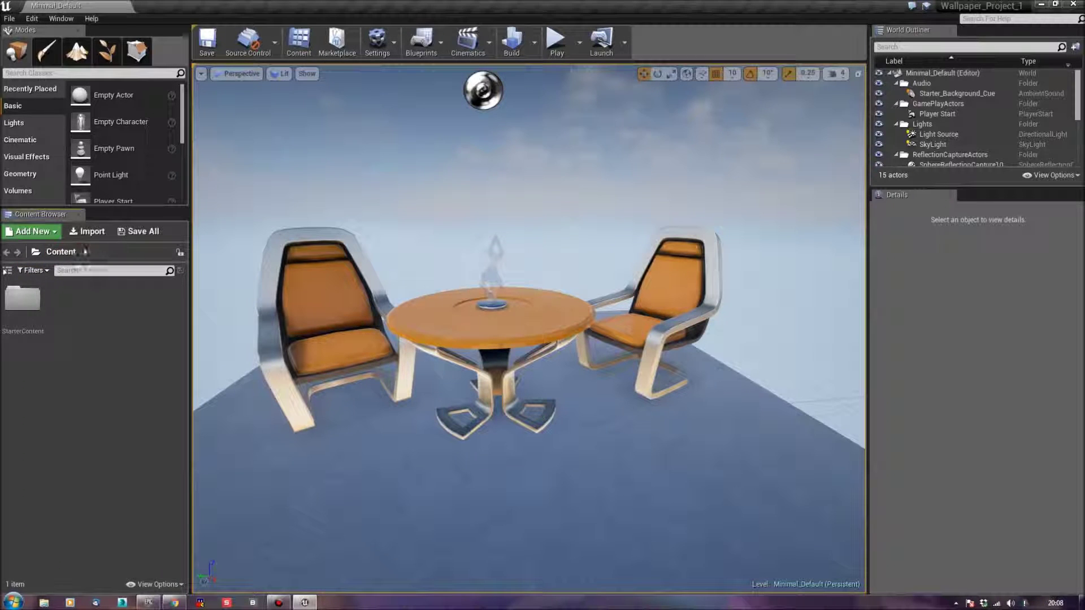
{"action": "left_click", "coordinate": [22, 300]}
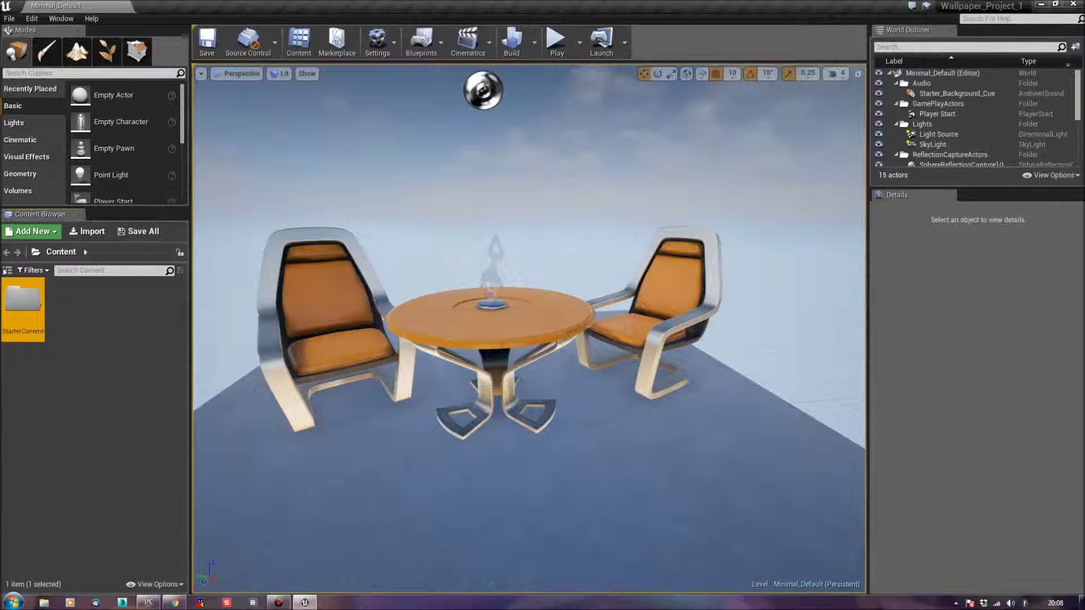
{"action": "key", "text": "Return"}
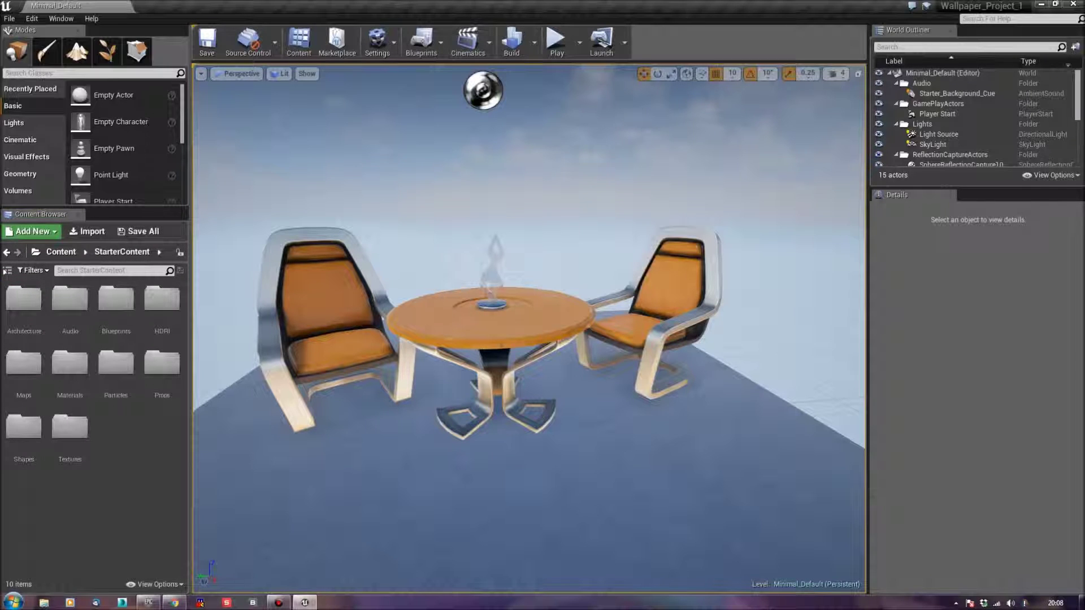
Step: Delete both chairs and the statue from the level
{"action": "left_click", "coordinate": [653, 316]}
{"action": "key", "text": "Delete"}
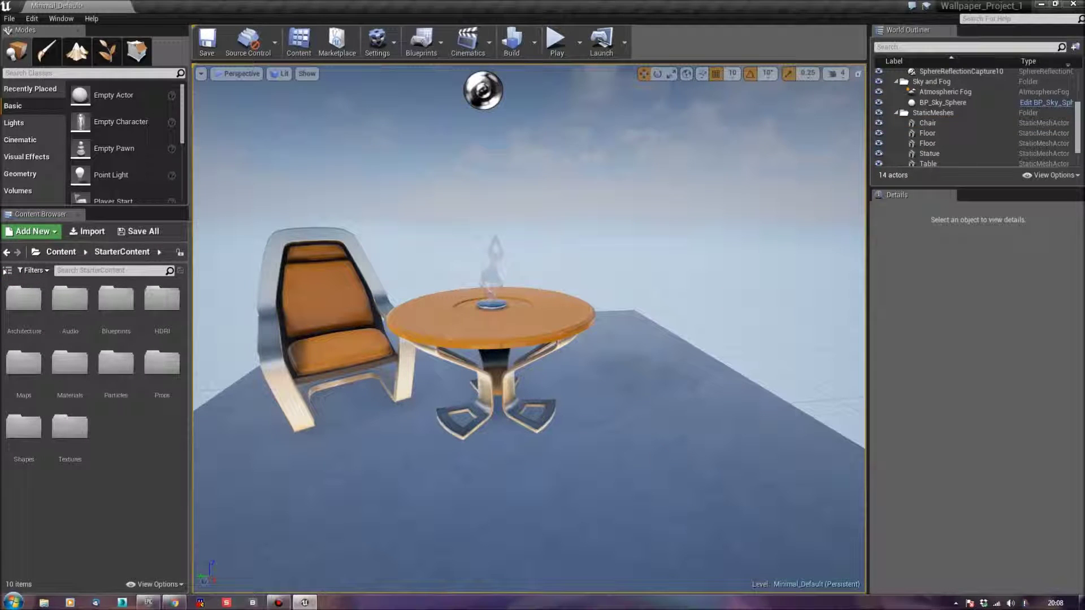
{"action": "left_click", "coordinate": [328, 305]}
{"action": "key", "text": "Delete"}
{"action": "left_click", "coordinate": [491, 263]}
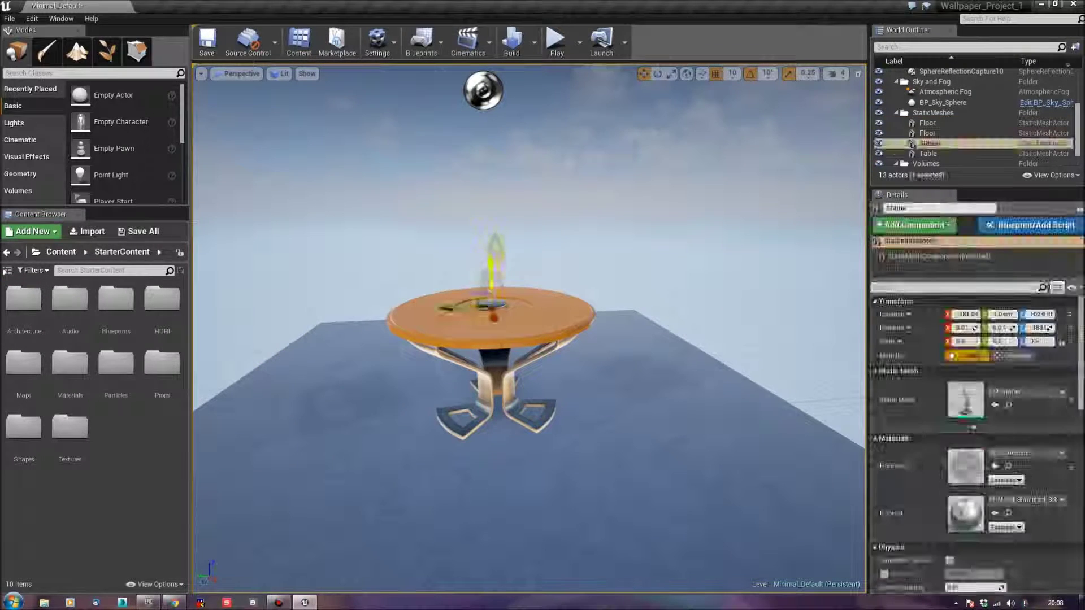
{"action": "key", "text": "Delete"}
Step: Delete the sphere reflection capture, table and floor, then return to the Content root
{"action": "left_click", "coordinate": [483, 90]}
{"action": "key", "text": "Delete"}
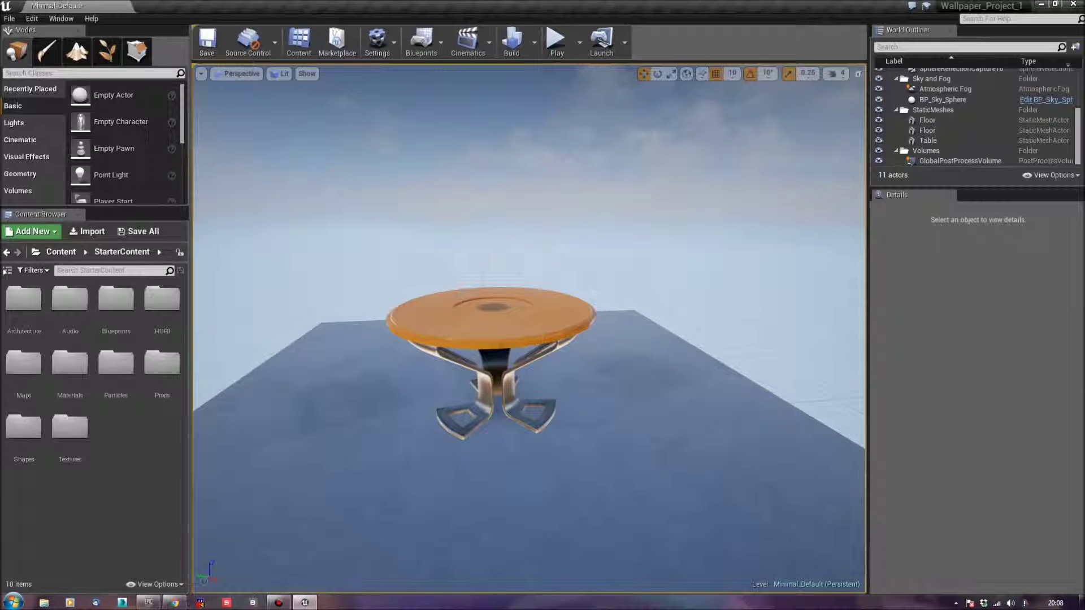
{"action": "left_click", "coordinate": [528, 363]}
{"action": "key", "text": "Delete"}
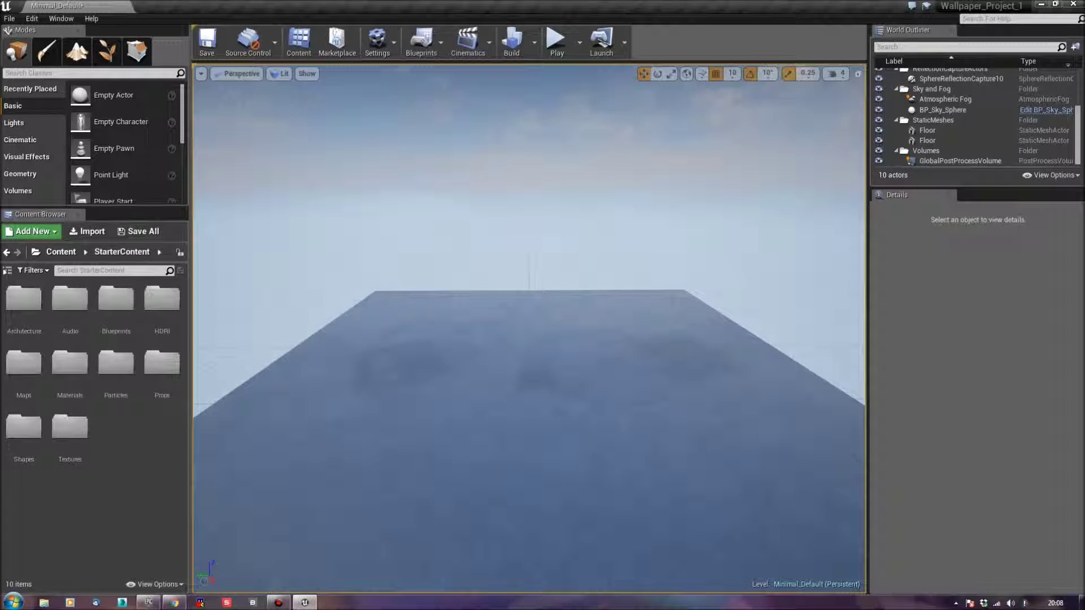
{"action": "left_click", "coordinate": [528, 396]}
{"action": "key", "text": "Delete"}
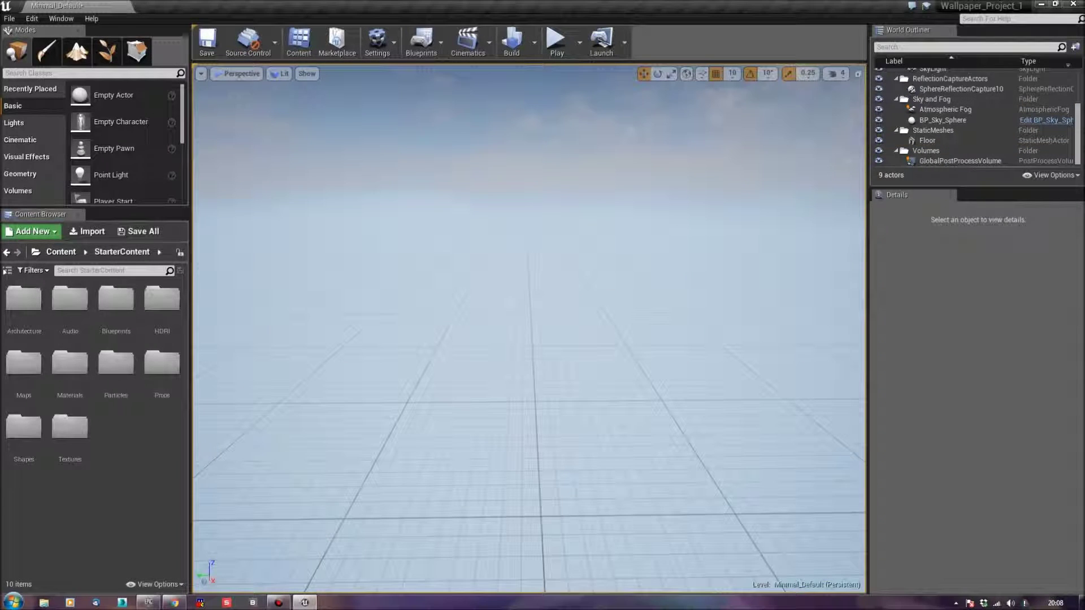
{"action": "left_click", "coordinate": [60, 251]}
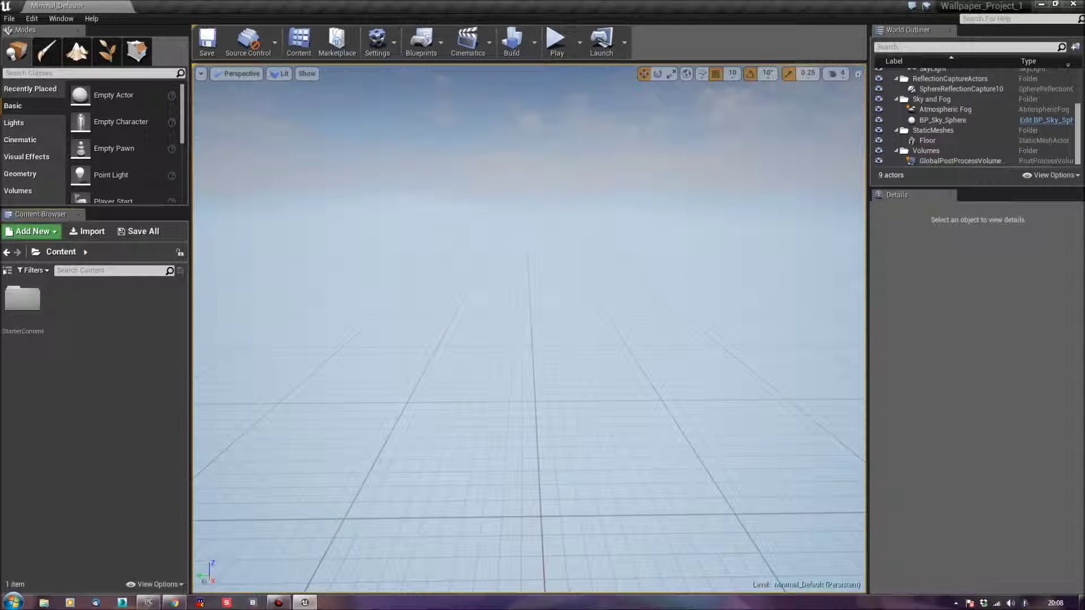
{"action": "left_click", "coordinate": [148, 603]}
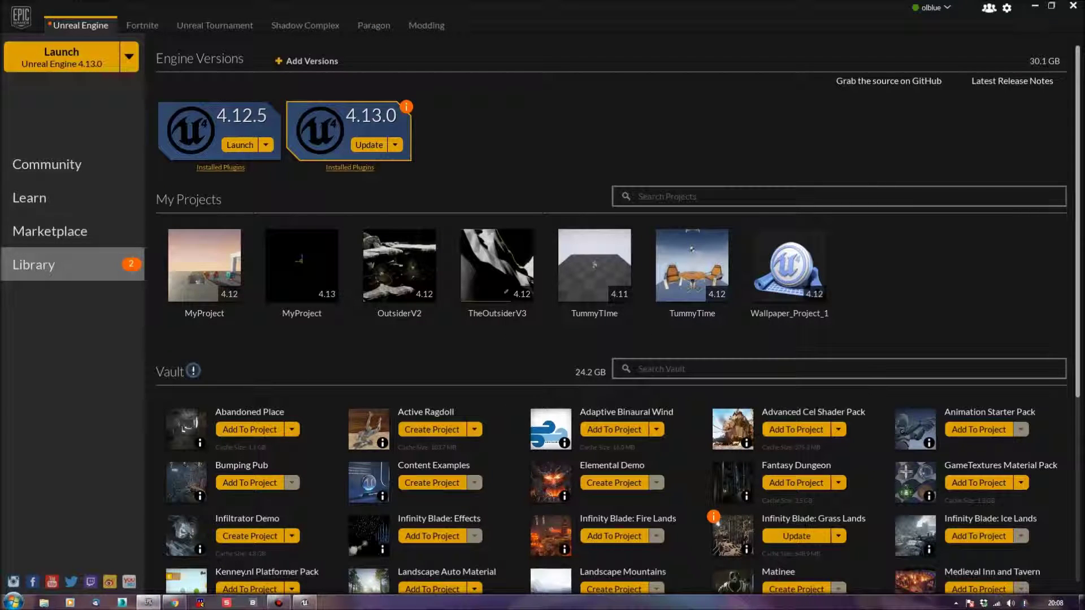
Step: Add the Zombie1 Model+Animation pack to Wallpaper_Project_1
{"action": "scroll", "coordinate": [426, 412], "scroll_direction": "down", "scroll_amount": 2}
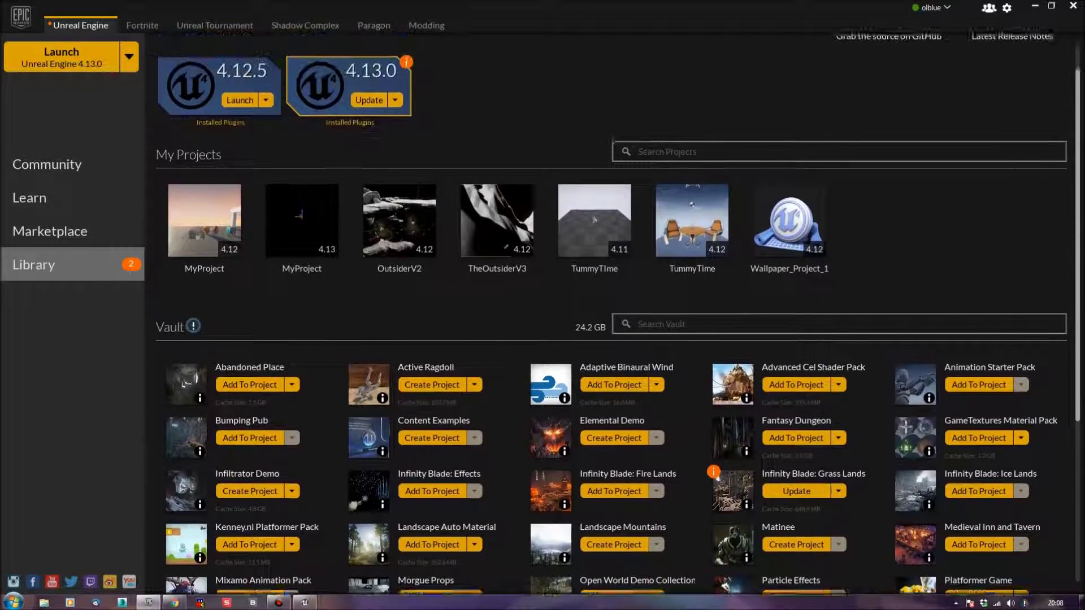
{"action": "scroll", "coordinate": [616, 339], "scroll_direction": "down", "scroll_amount": 8}
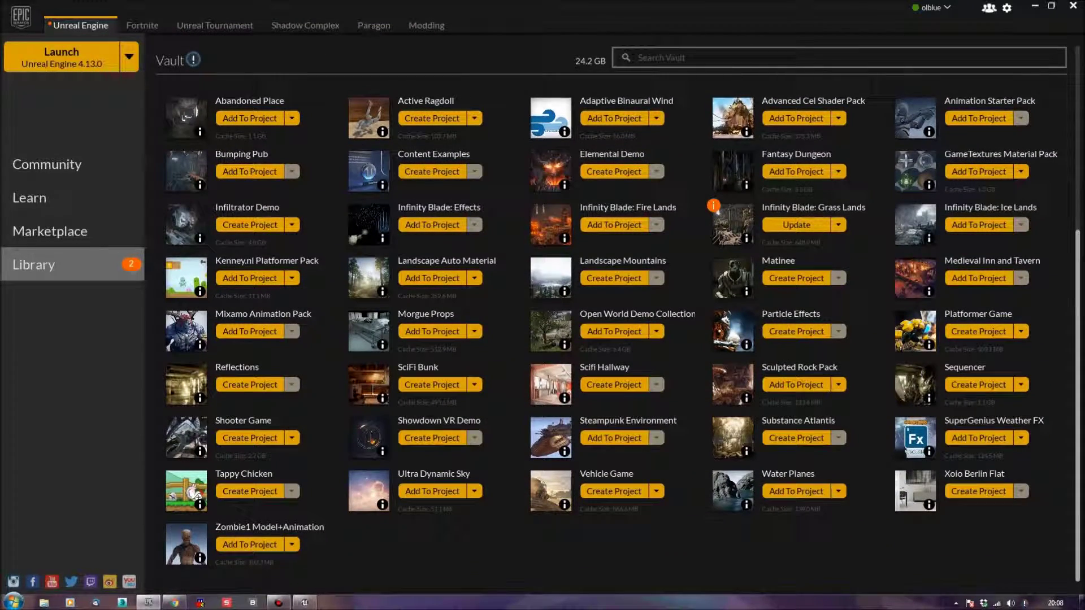
{"action": "left_click", "coordinate": [249, 544]}
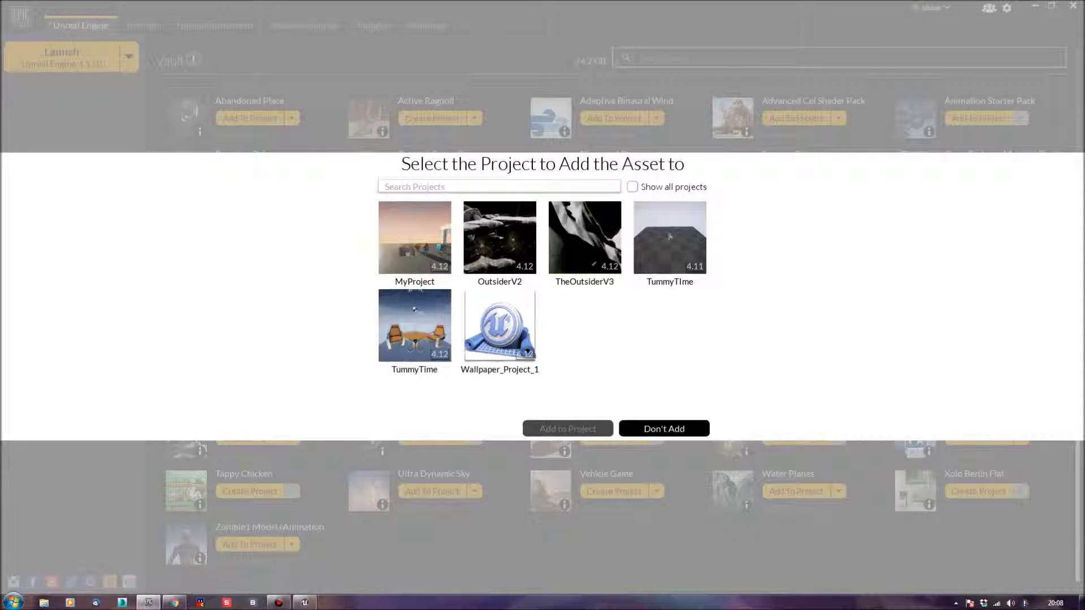
{"action": "left_click", "coordinate": [526, 351]}
{"action": "left_click", "coordinate": [567, 428]}
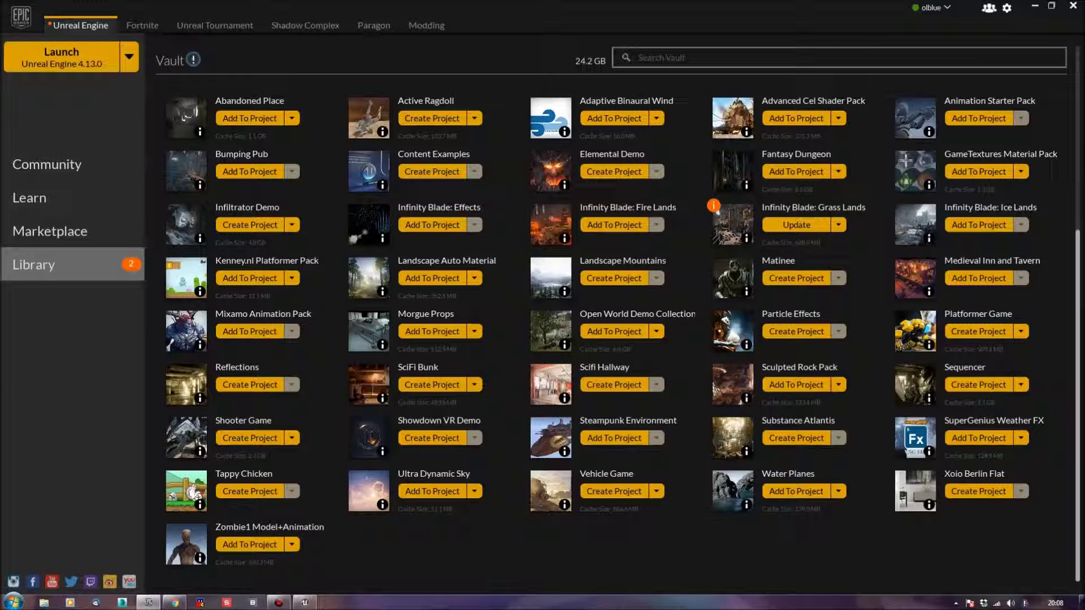
Step: Add the Water Planes pack to Wallpaper_Project_1 and return to its editor
{"action": "left_click", "coordinate": [796, 491]}
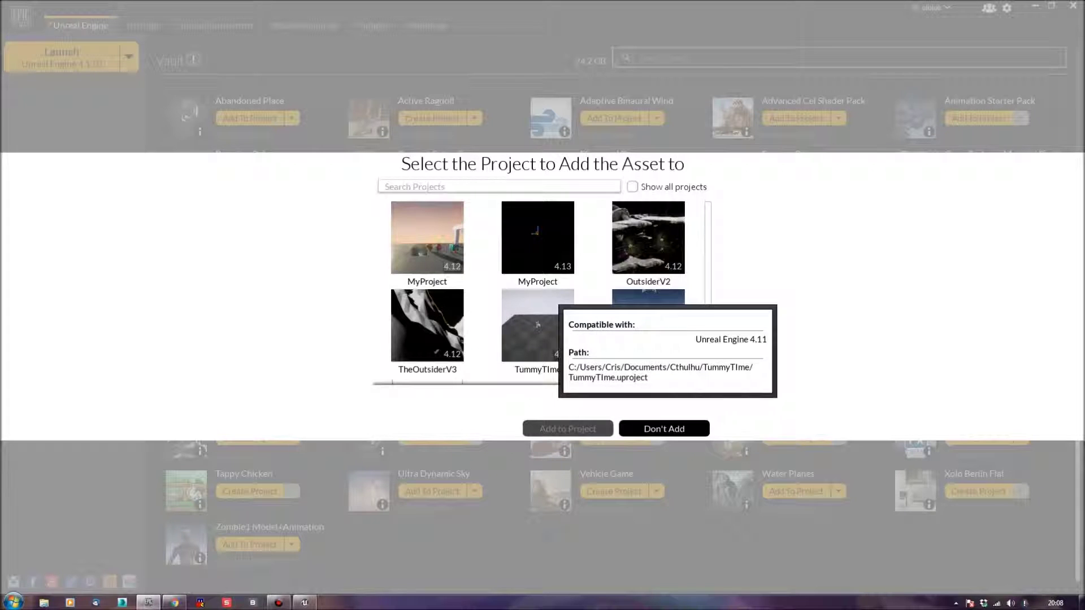
{"action": "scroll", "coordinate": [543, 305], "scroll_direction": "down", "scroll_amount": 2}
{"action": "left_click", "coordinate": [427, 339]}
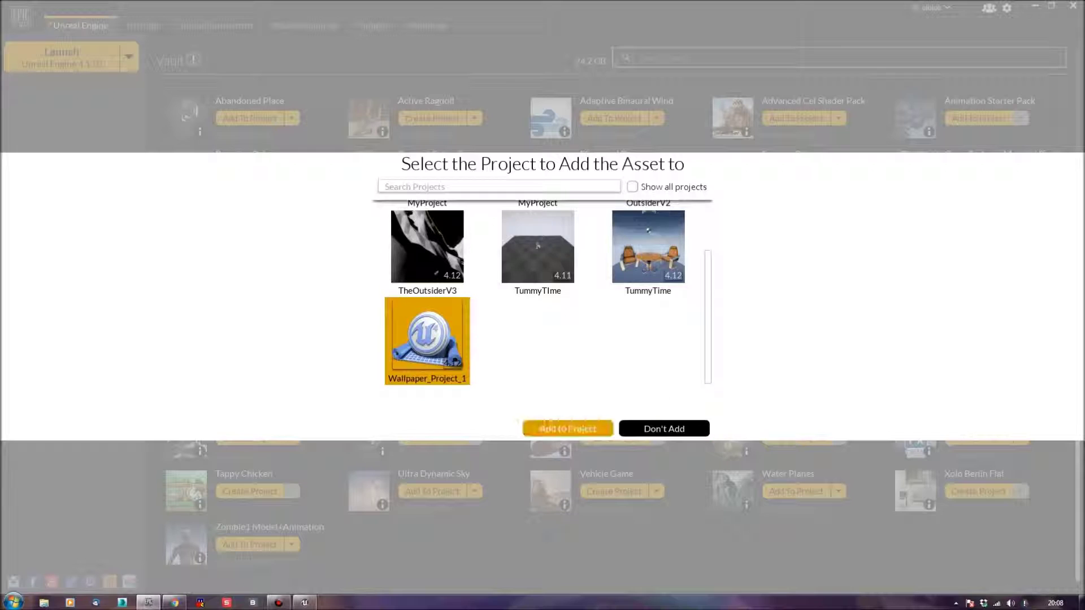
{"action": "left_click", "coordinate": [567, 428]}
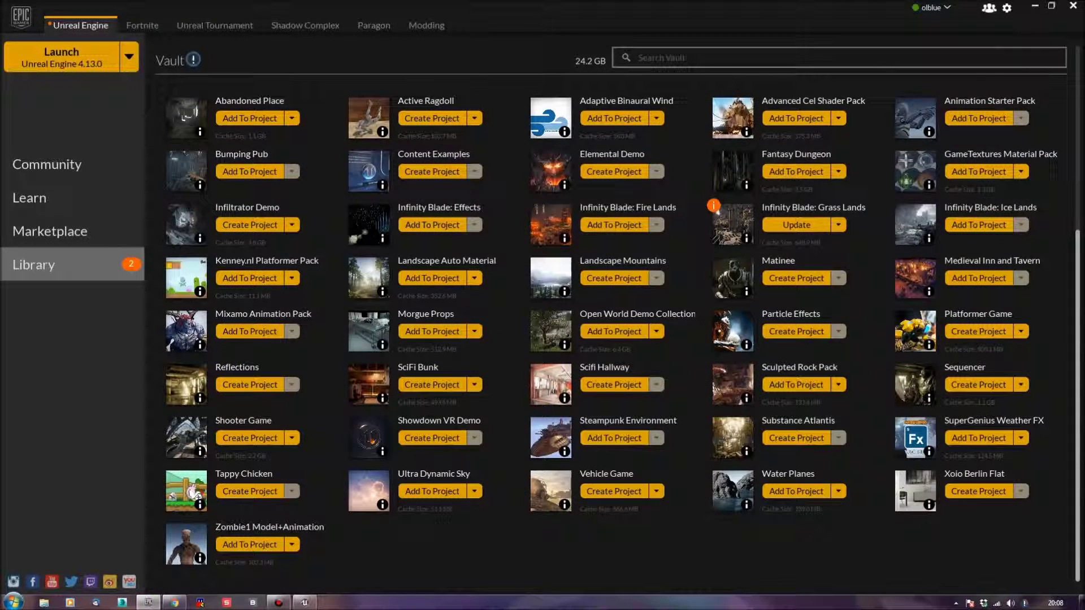
{"action": "scroll", "coordinate": [618, 314], "scroll_direction": "up", "scroll_amount": 1}
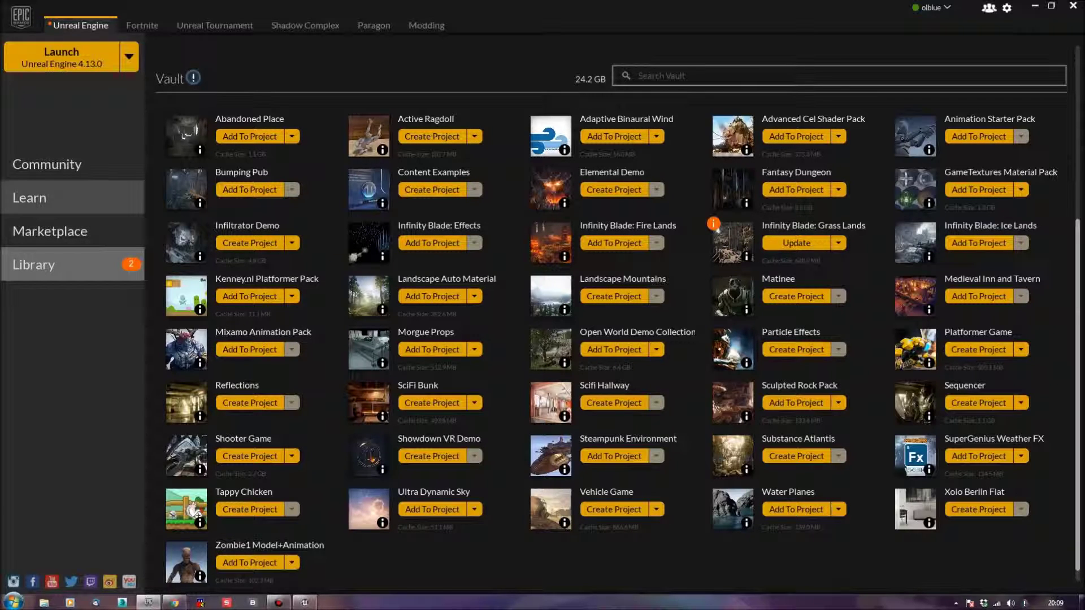
{"action": "scroll", "coordinate": [618, 314], "scroll_direction": "up", "scroll_amount": 3}
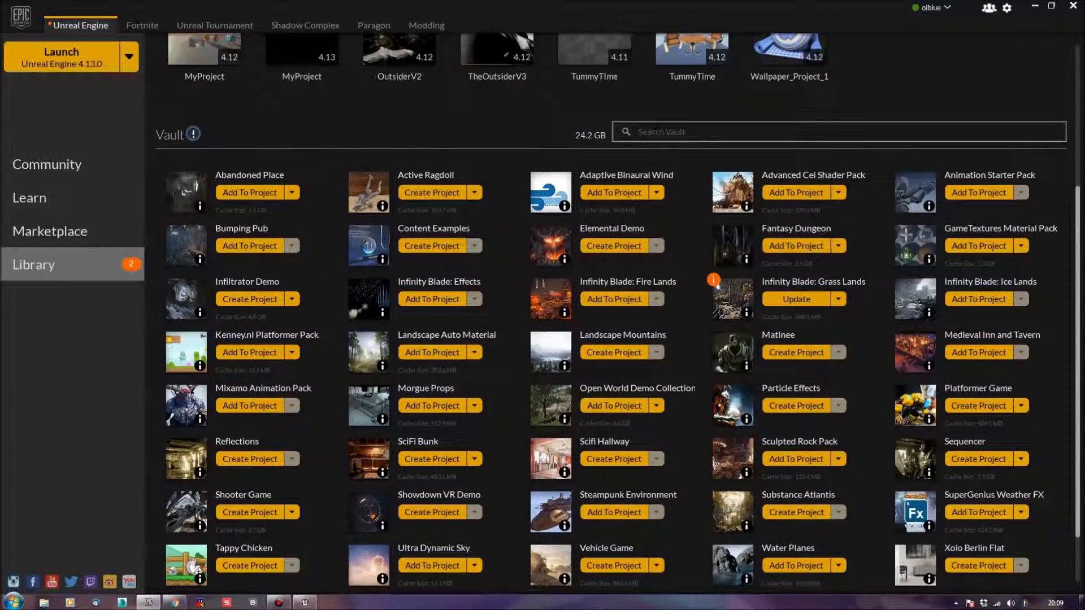
{"action": "scroll", "coordinate": [617, 314], "scroll_direction": "up", "scroll_amount": 5}
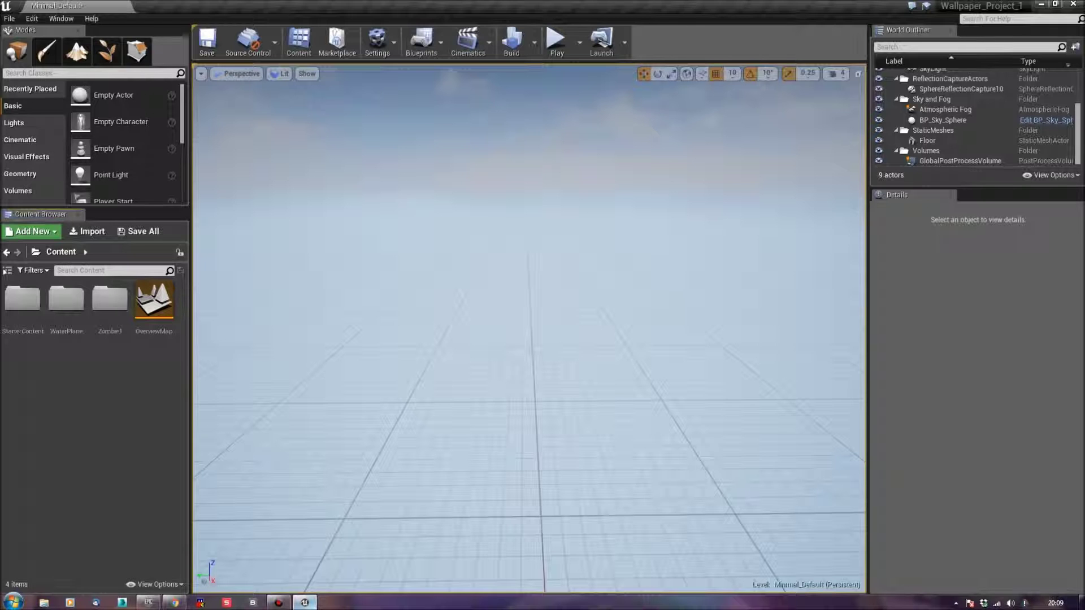
{"action": "left_click", "coordinate": [304, 603]}
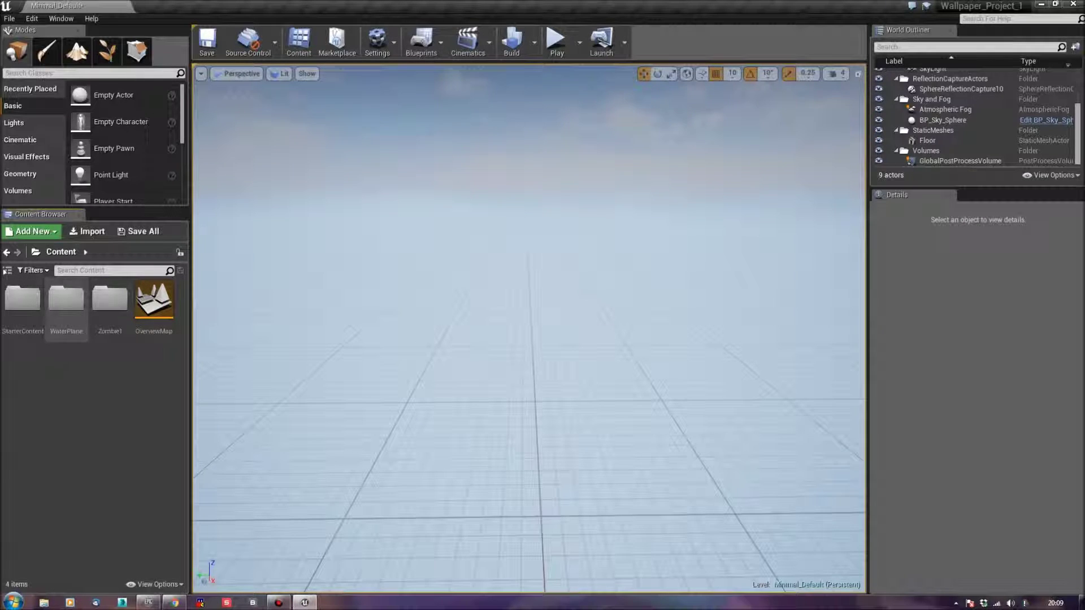
{"action": "double_click", "coordinate": [66, 298]}
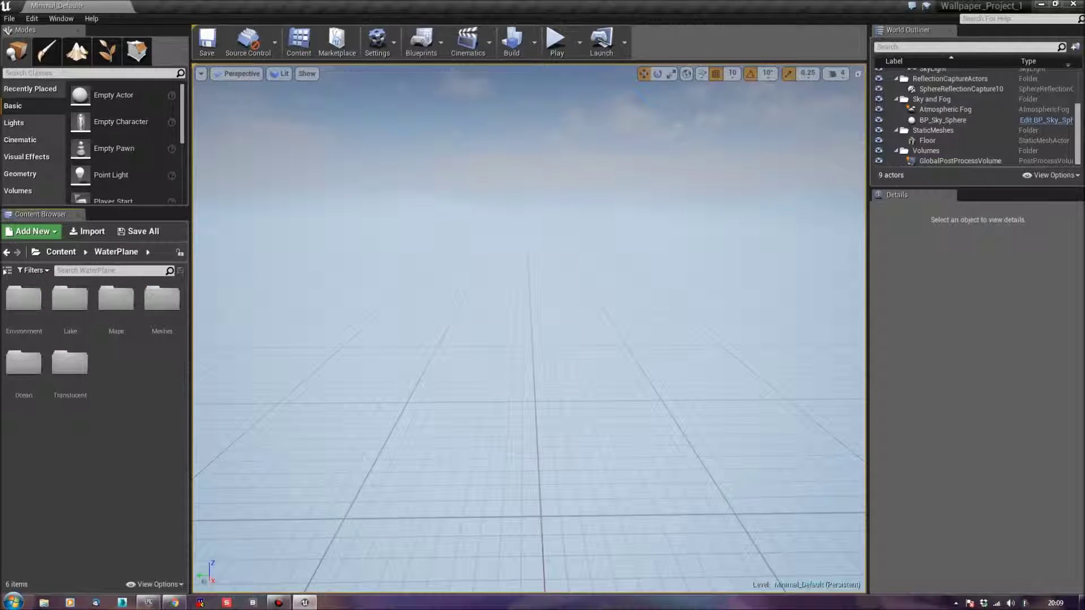
{"action": "key", "text": "alt+Left"}
{"action": "double_click", "coordinate": [110, 300]}
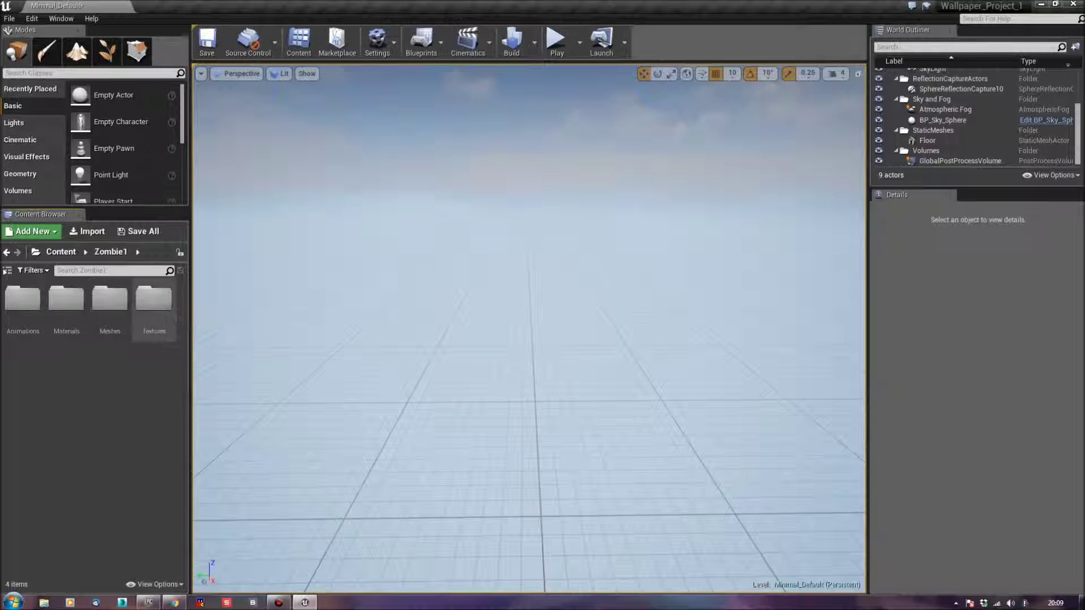
{"action": "key", "text": "alt+Left"}
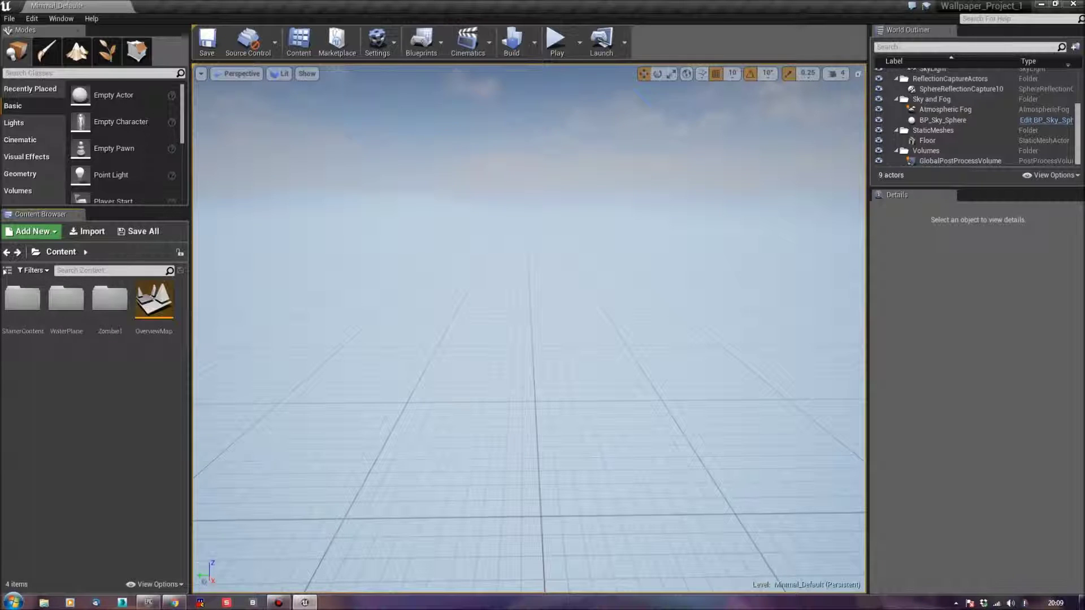